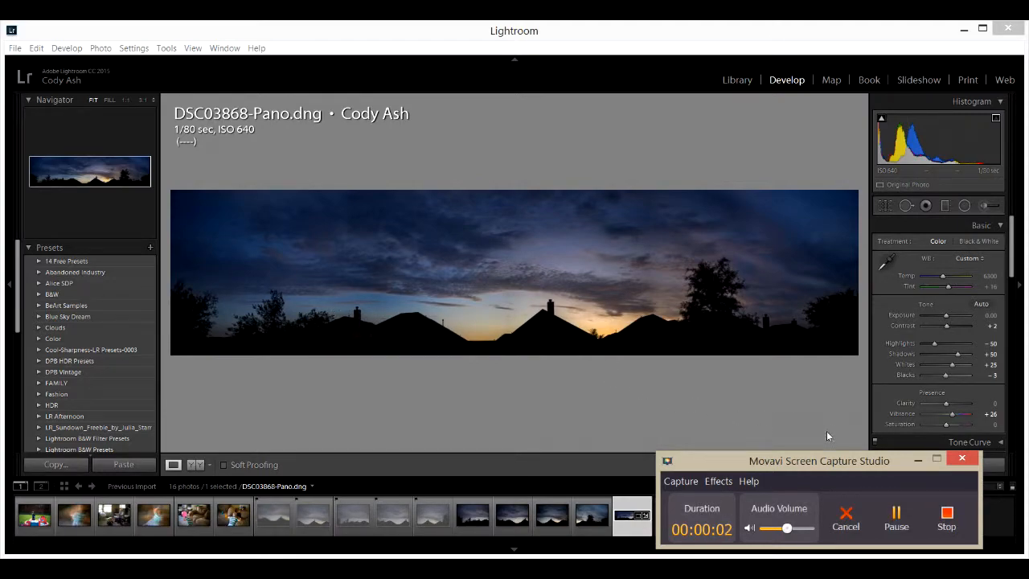
- Look through the four dark sunset source photos, DSC03868.ARW to DSC03871.ARW, and return to the first one
click(919, 460)
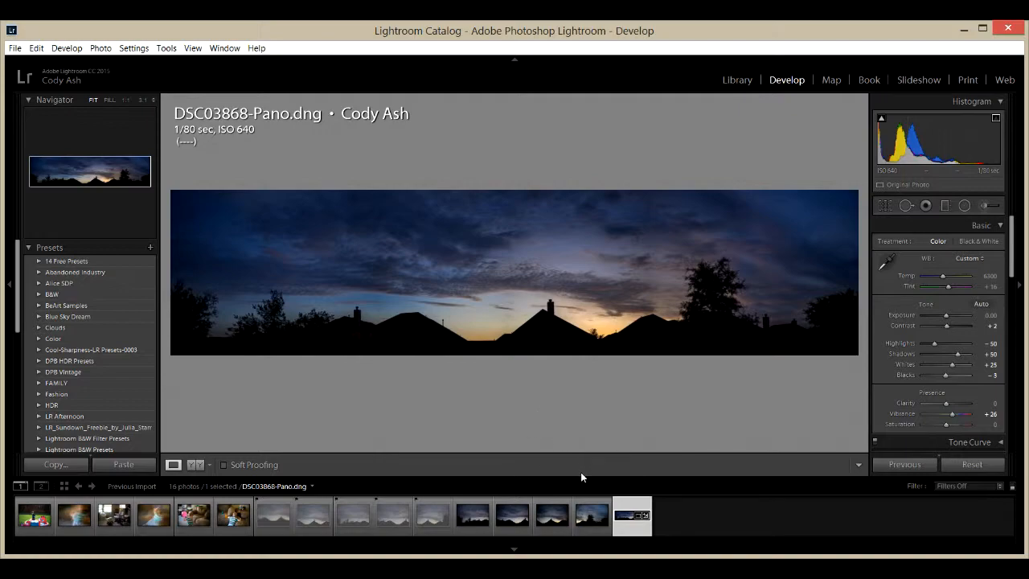
click(478, 523)
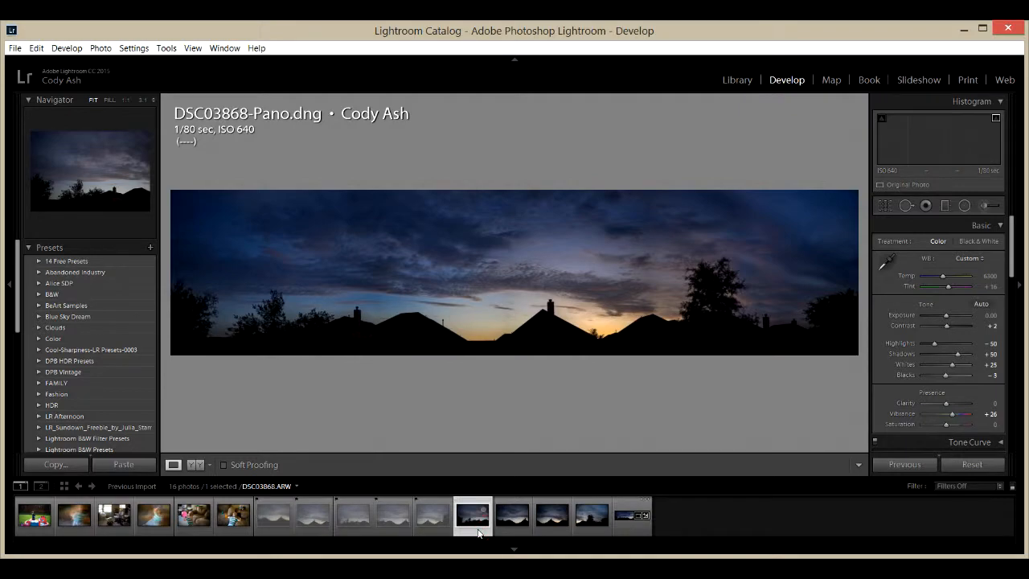
key(Right)
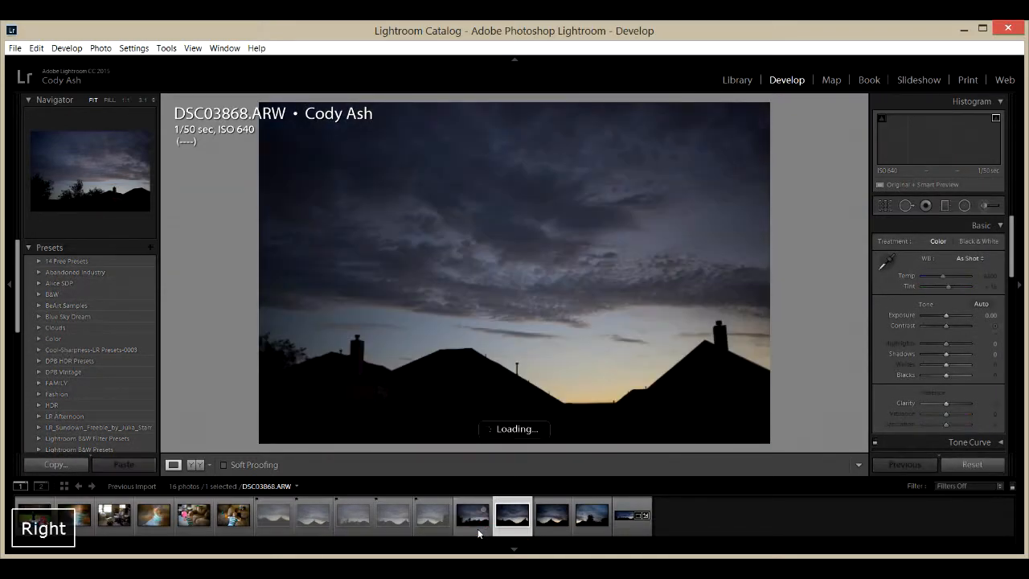
key(Right)
key(Right)
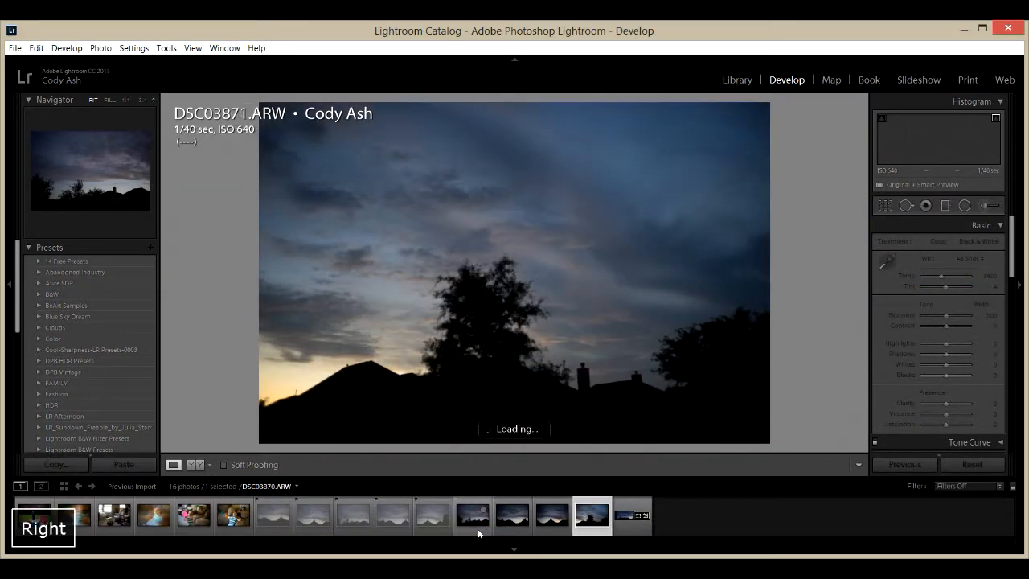
key(Left)
key(Left)
key(Left)
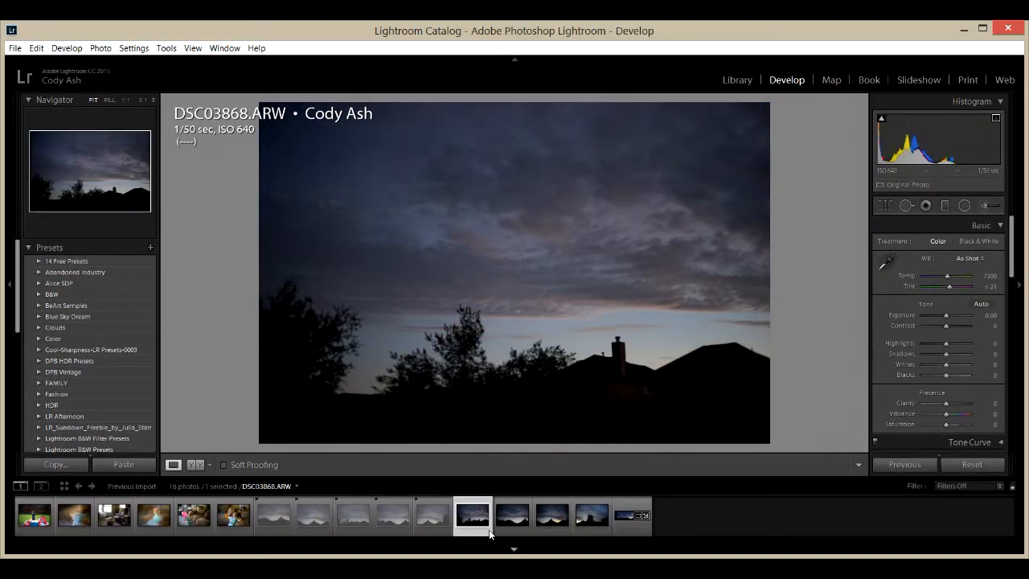
- Merge the four sunset source photos into a panorama with the auto-selected Spherical projection and Auto Crop
shift+click(582, 528)
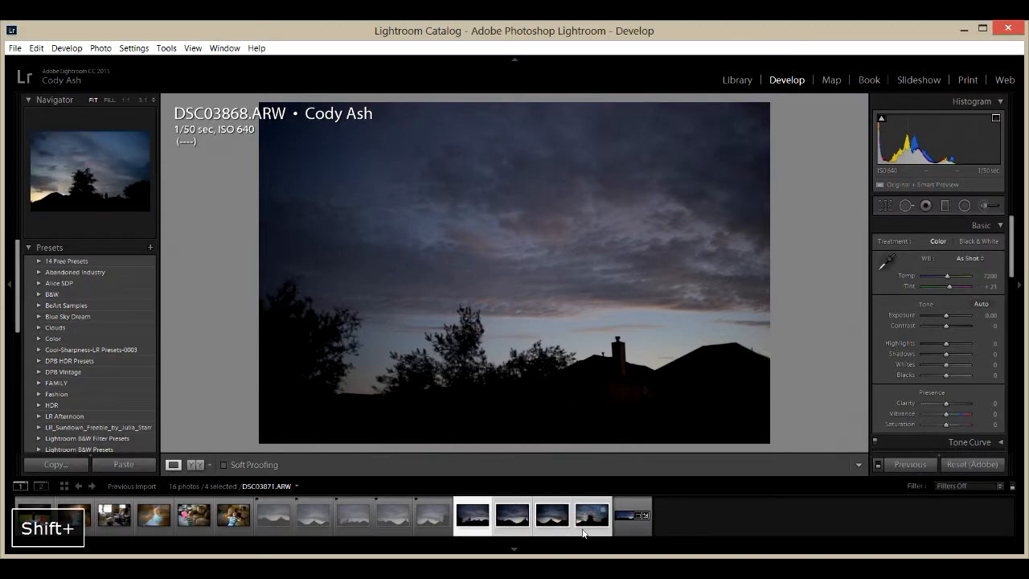
right_click(516, 516)
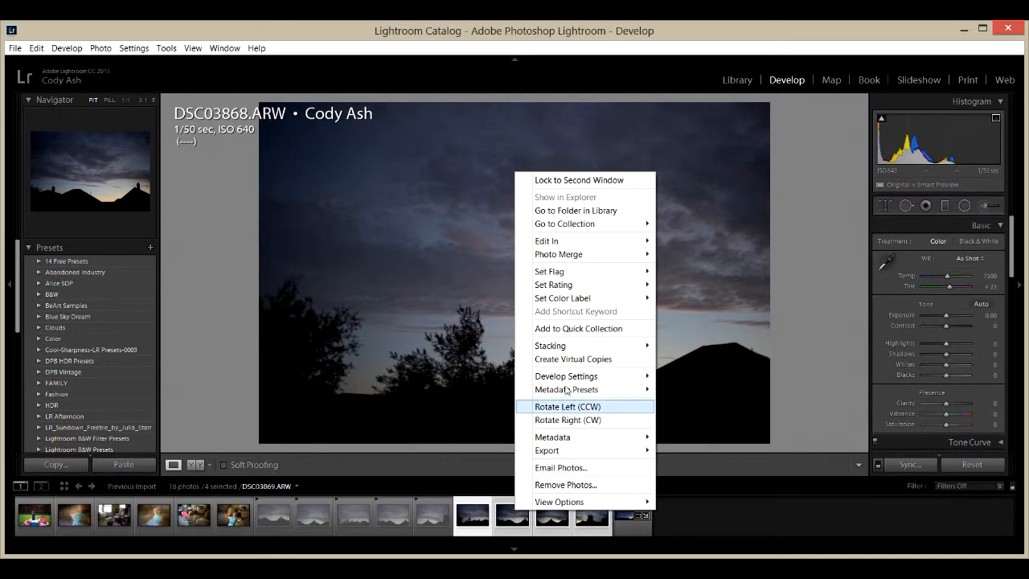
mouse_move(576, 278)
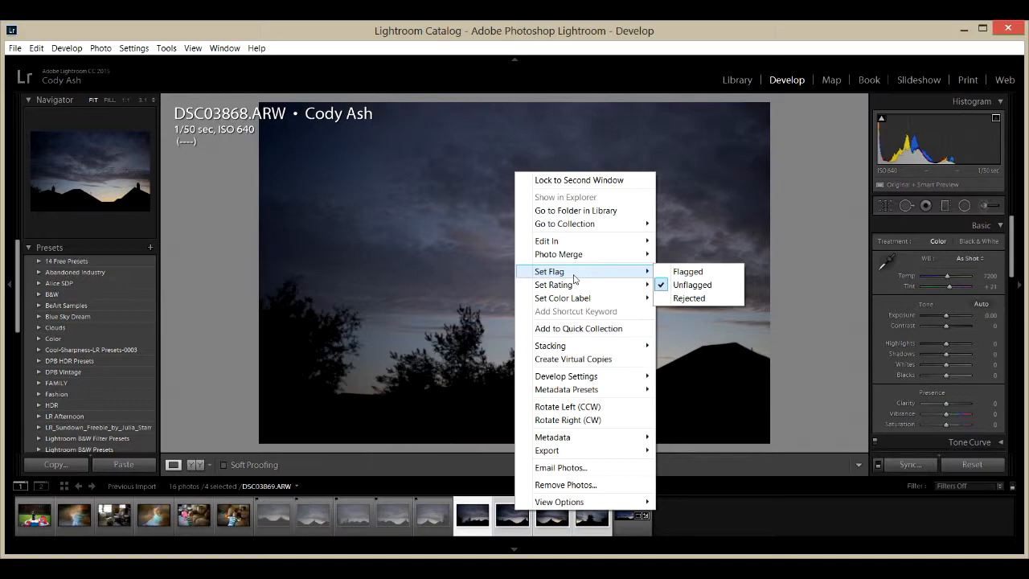
mouse_move(588, 257)
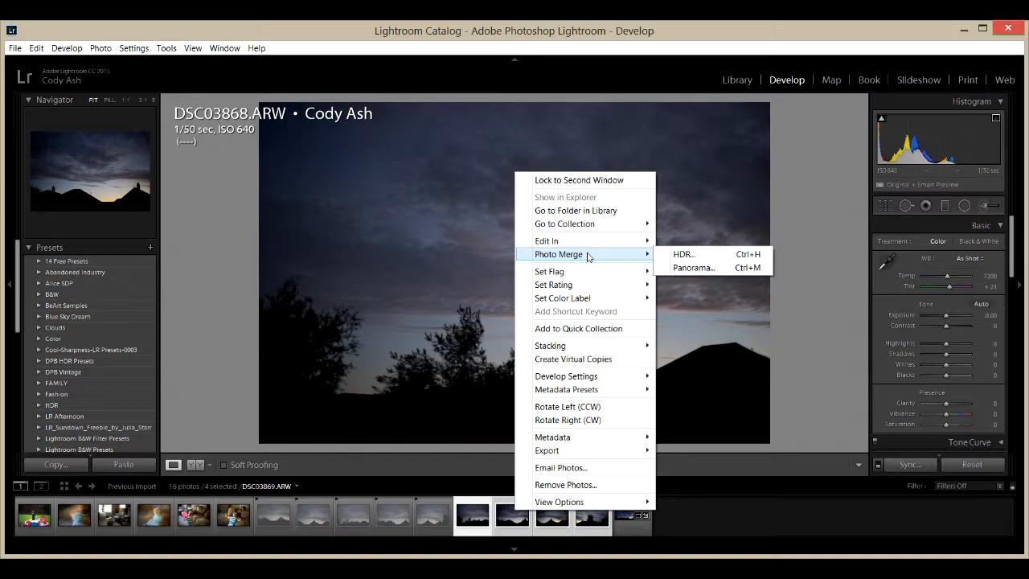
click(693, 268)
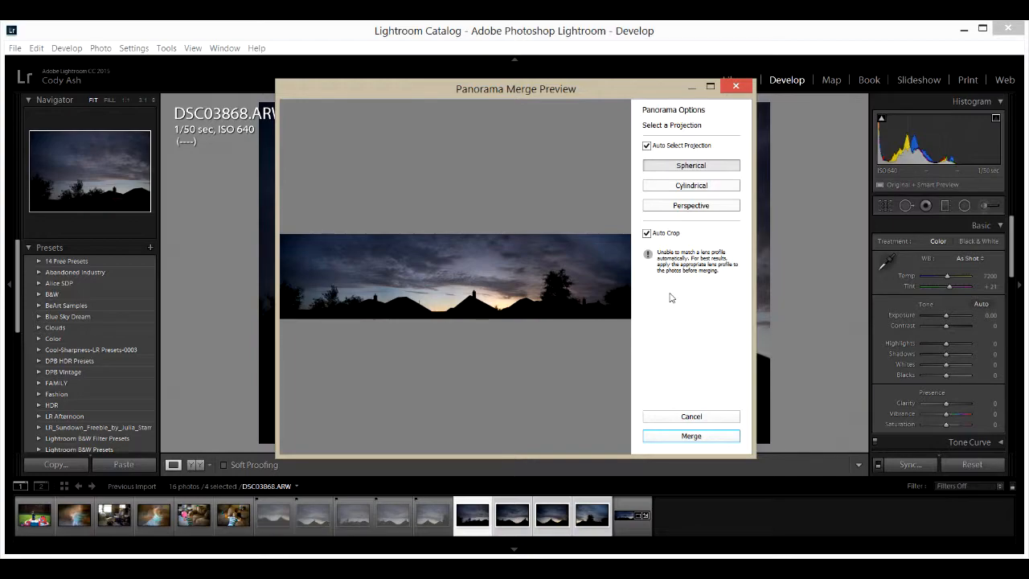
click(690, 436)
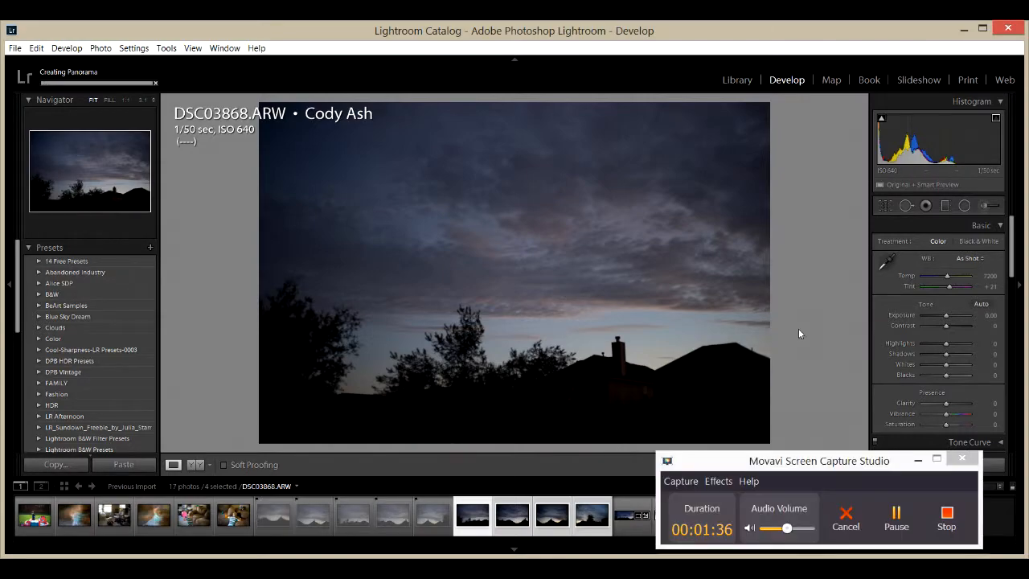
key(shift)
click(917, 459)
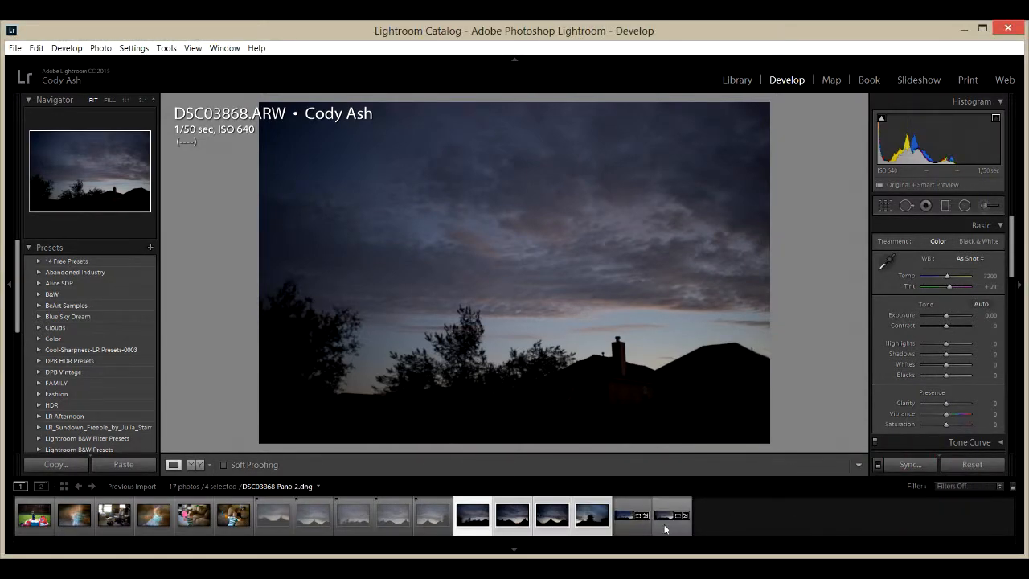
- Compare the earlier edited panorama with DSC03868-Pano-2.dng and apply the 01 Starting Point user preset to the new one
click(633, 529)
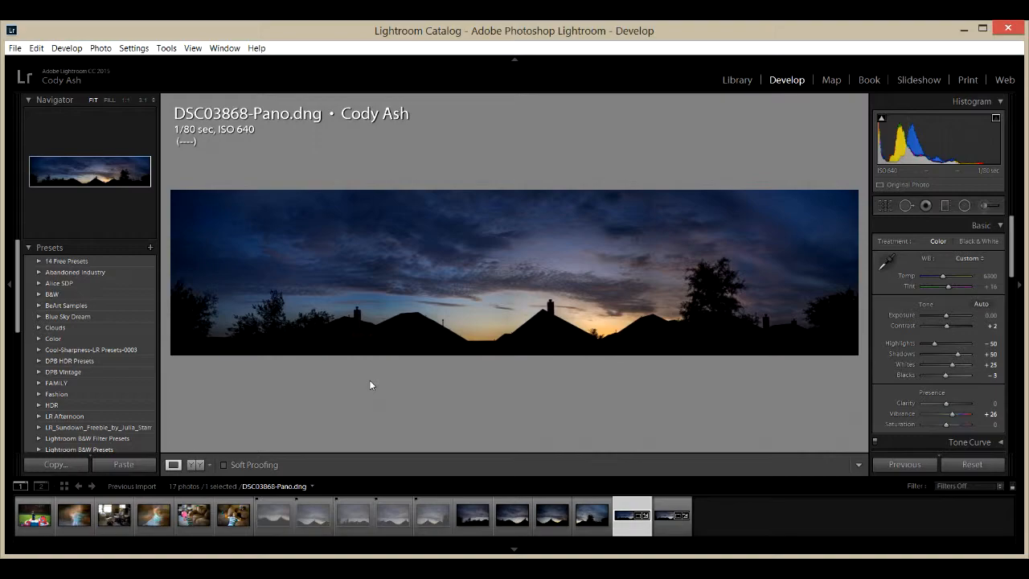
key(Right)
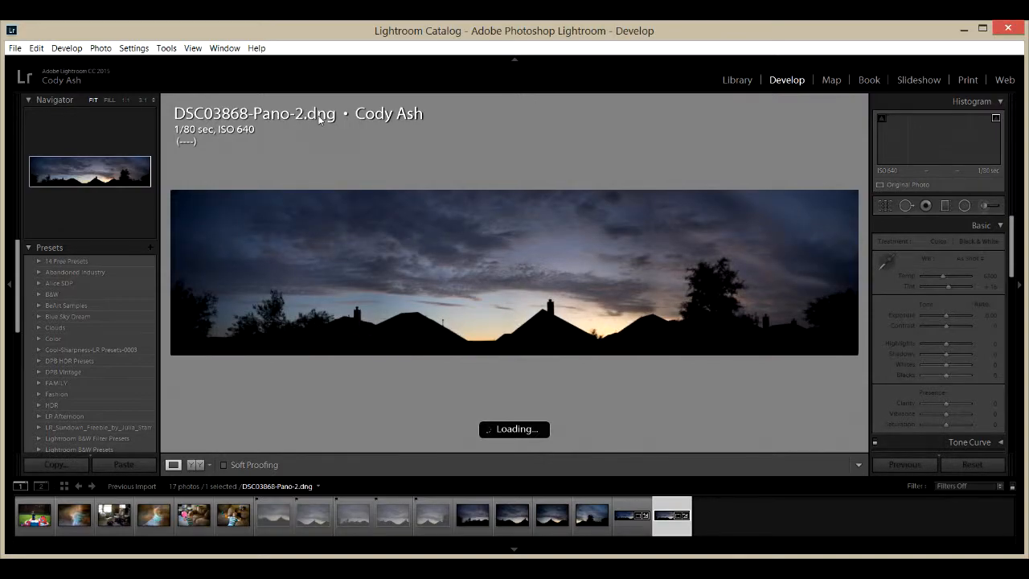
key(Left)
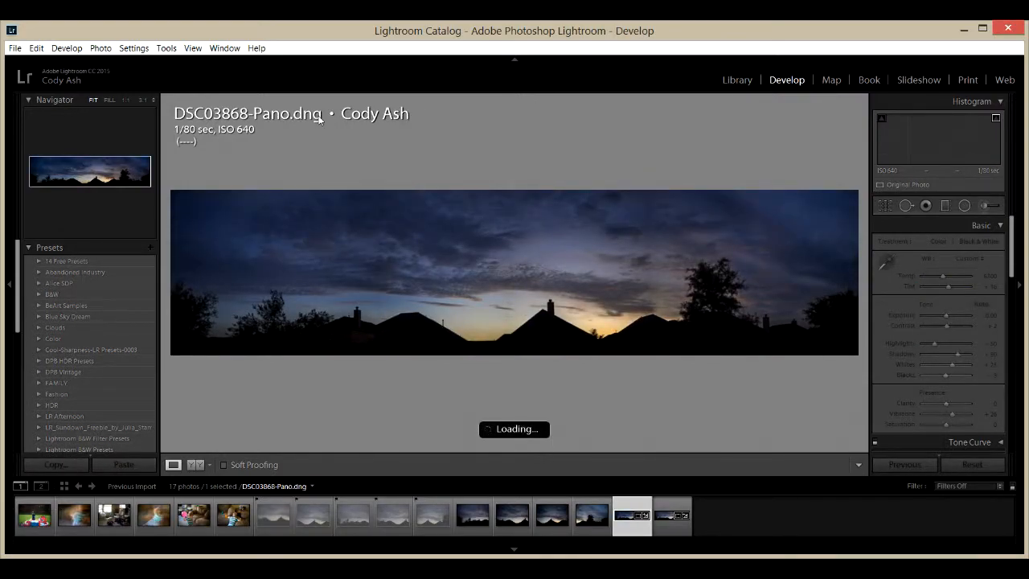
key(Right)
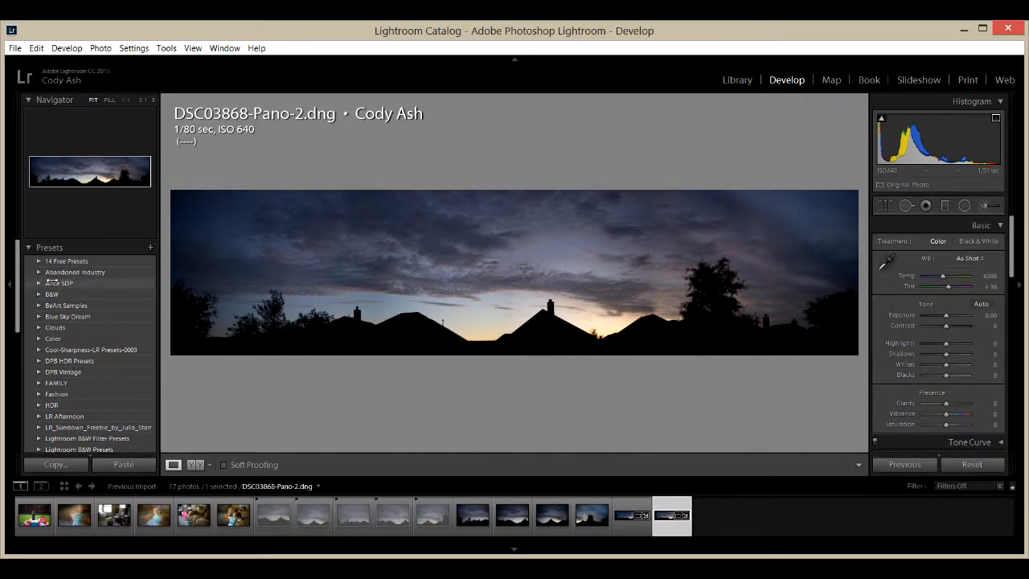
drag(18, 274, 1, 385)
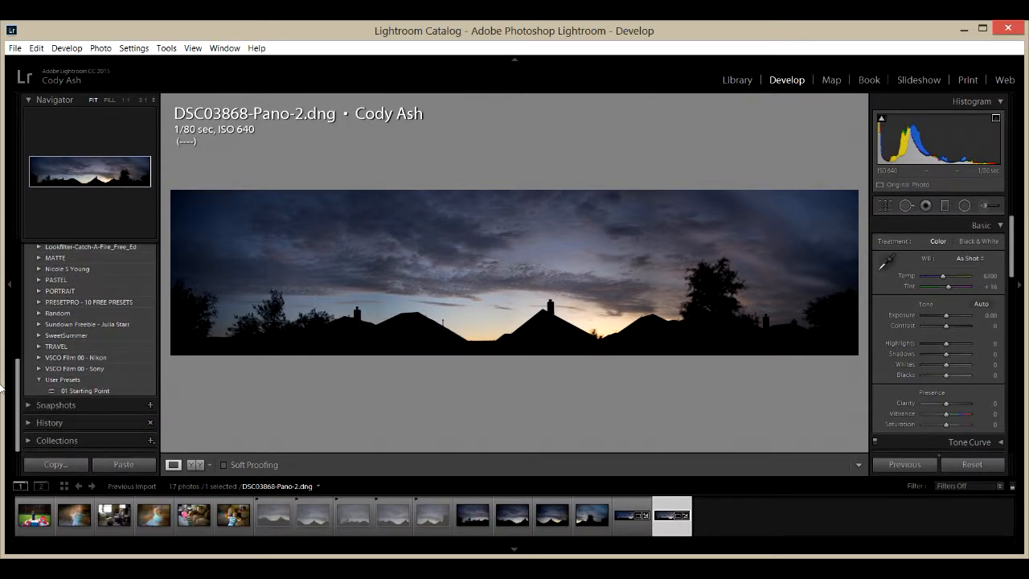
click(104, 391)
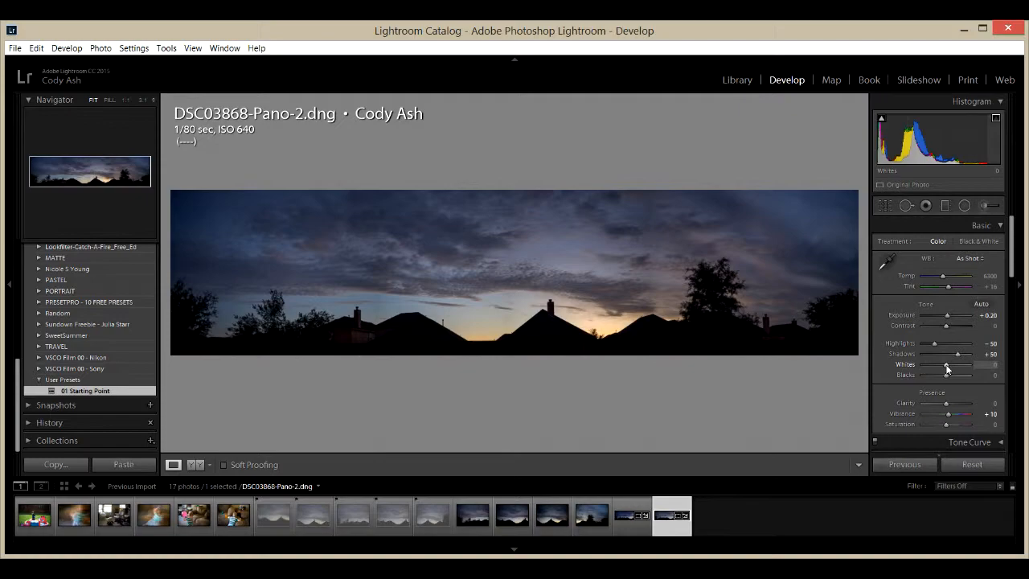
- Try the automatic and stronger Whites levels on the panorama, checking for highlight clipping, and set Whites to +36
key(shift)
shift+double_click(946, 365)
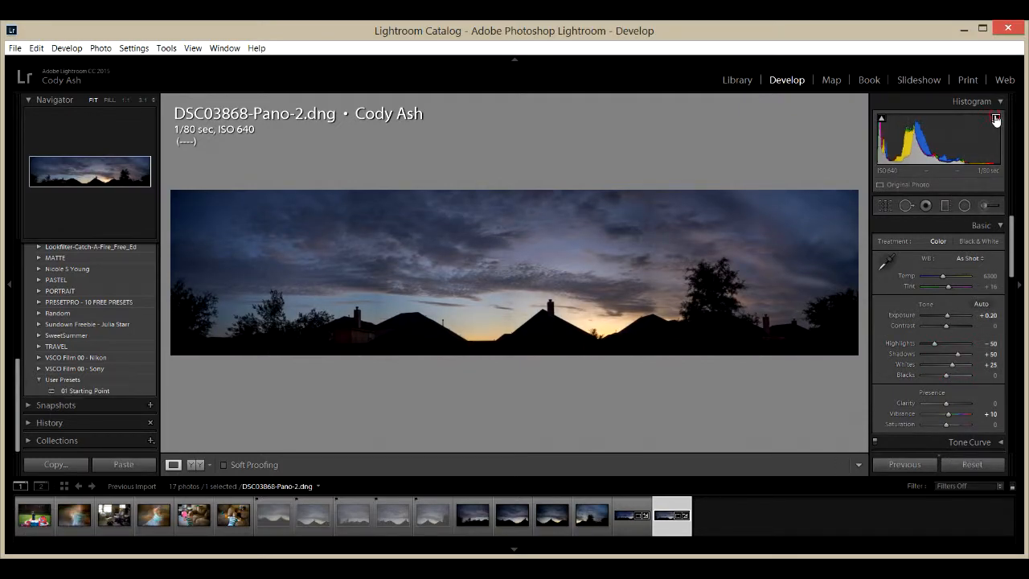
drag(952, 365, 966, 365)
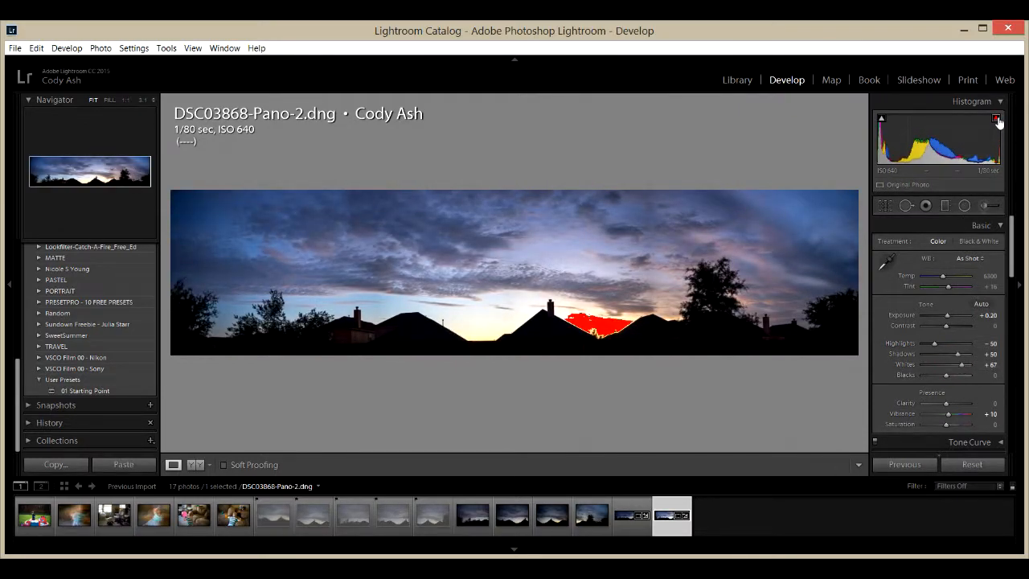
alt+click(963, 366)
drag(963, 365, 956, 369)
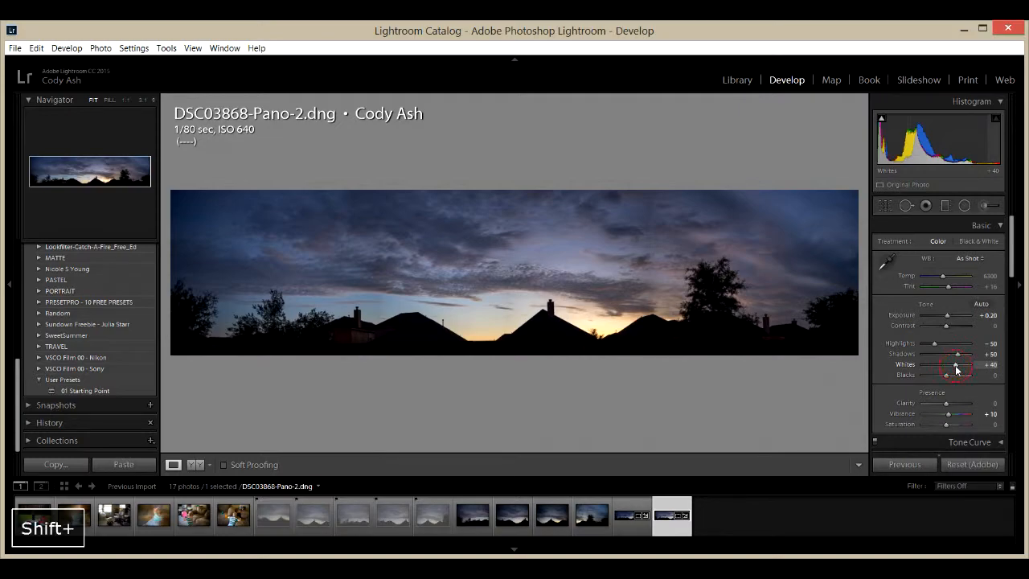
shift+double_click(956, 367)
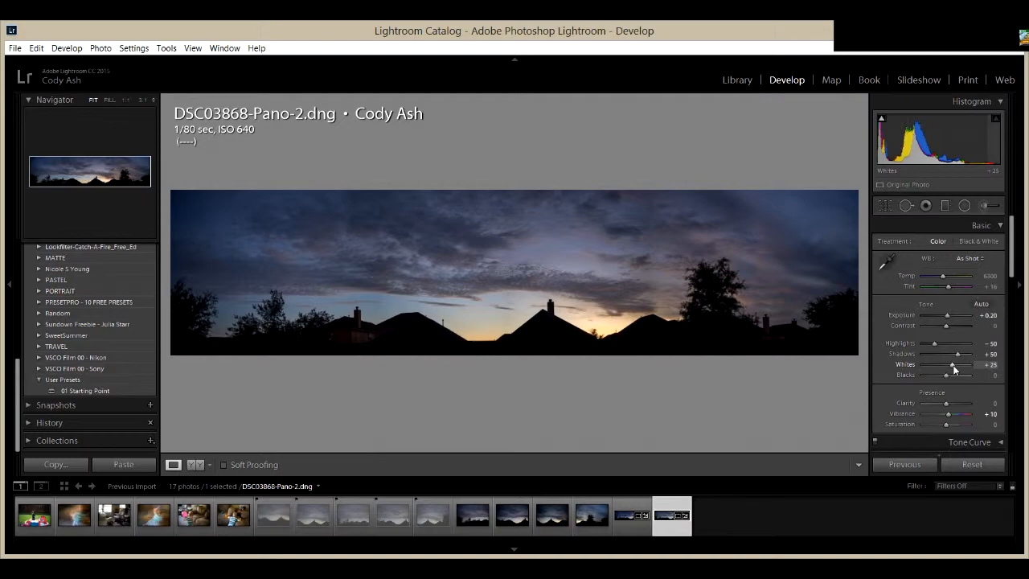
drag(953, 369, 954, 366)
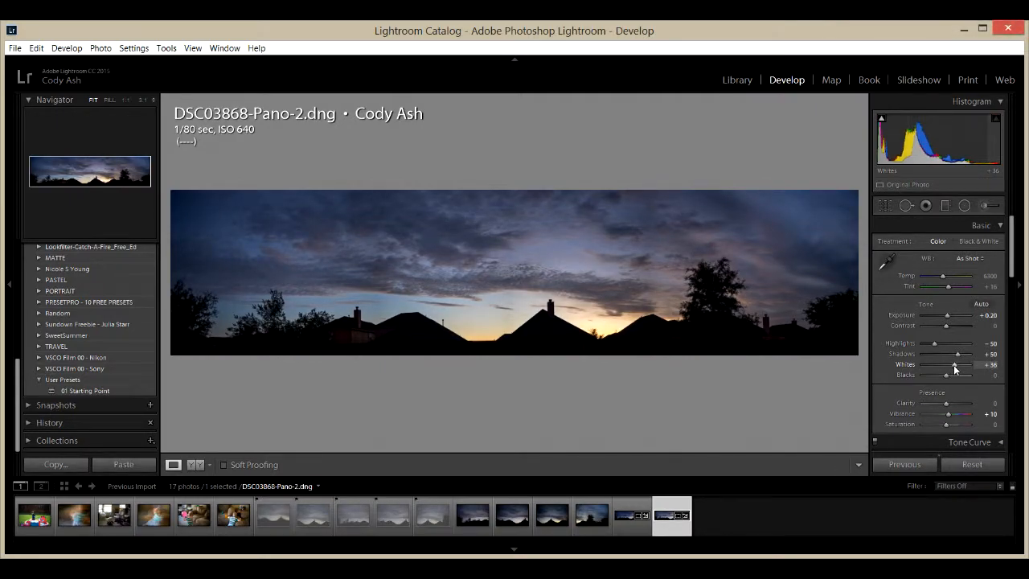
- Auto-adjust the panorama's Blacks and lower them further to -29
key(shift)
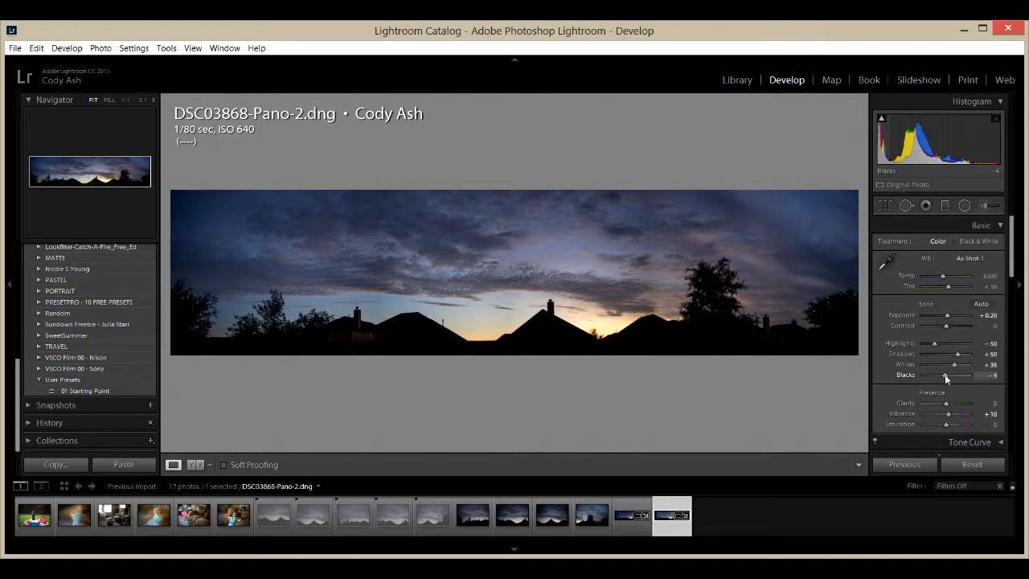
click(944, 375)
drag(944, 374, 939, 374)
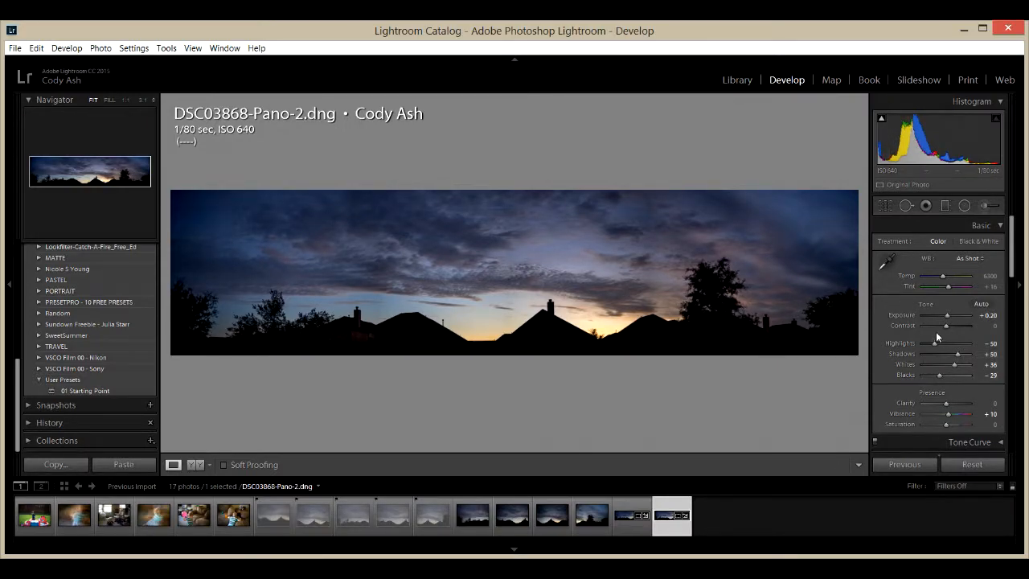
- Paint the 01 Dark and Blue effect across the whole upper sky with the Adjustment Brush at size 17
click(978, 208)
click(933, 246)
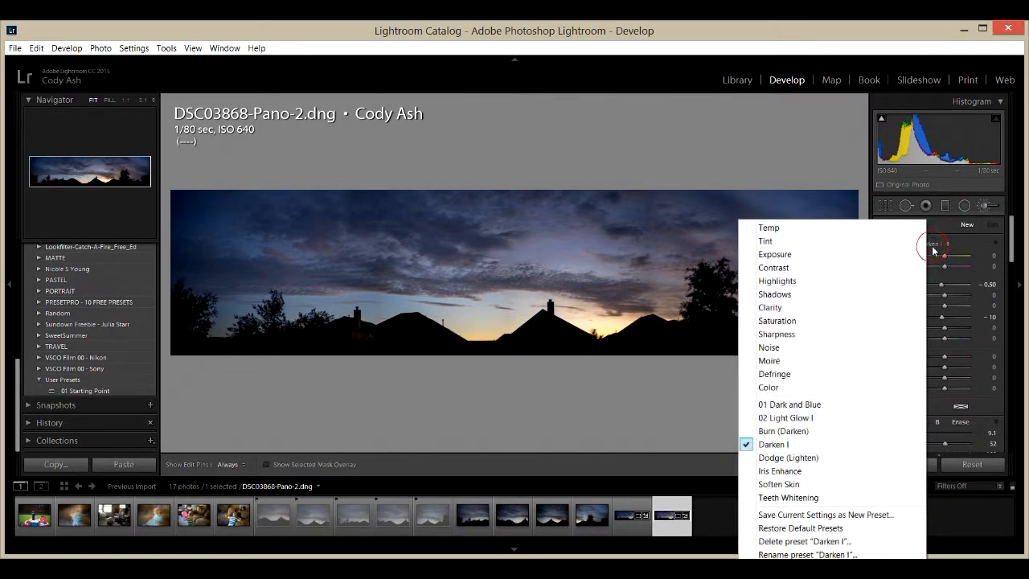
click(802, 405)
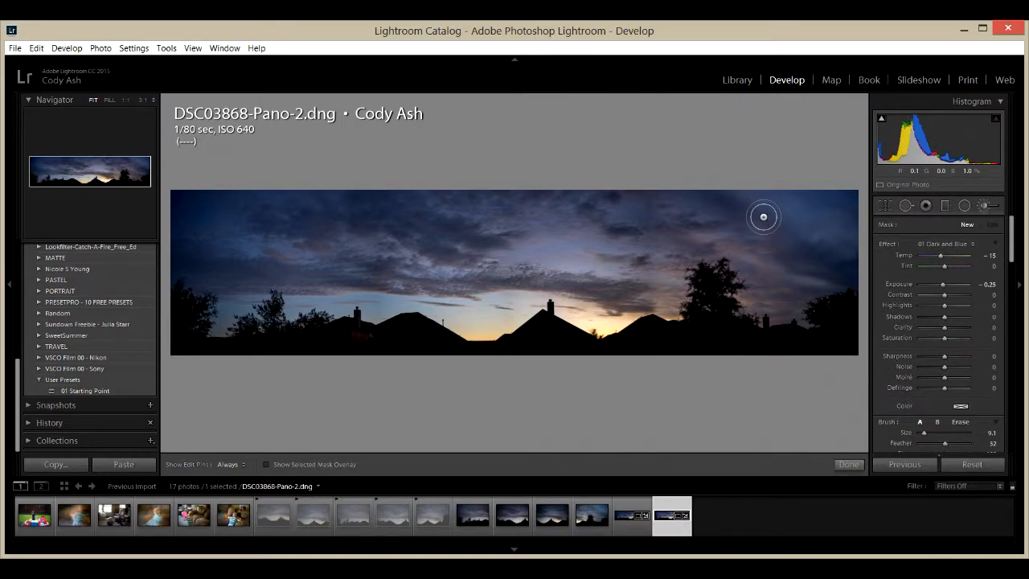
key(bracketright)
key(bracketright)
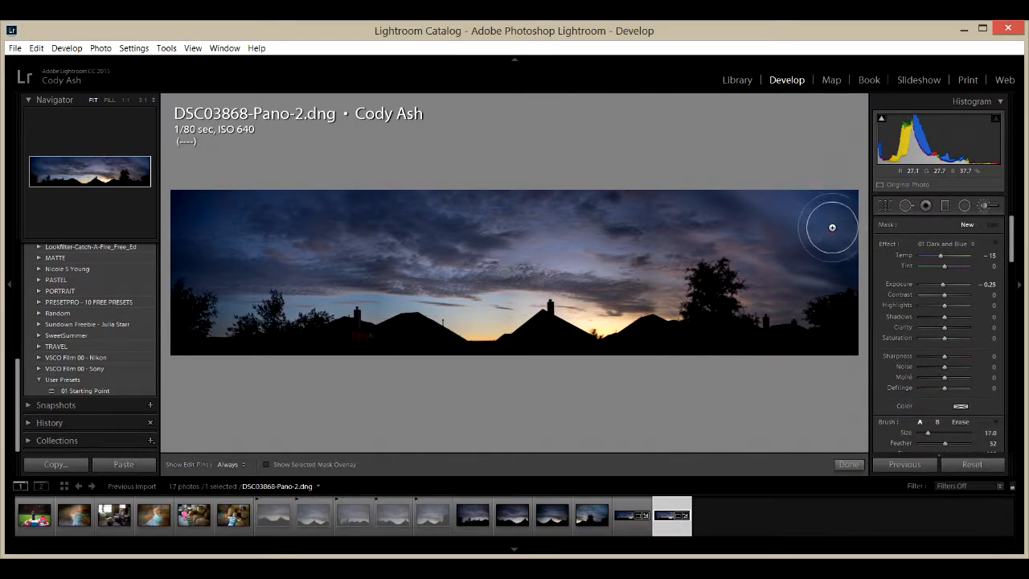
key(h)
mouse_move(817, 240)
mouse_down()
mouse_move(730, 205)
mouse_move(475, 204)
mouse_move(207, 234)
mouse_up()
mouse_move(367, 249)
mouse_down()
mouse_move(194, 268)
mouse_move(373, 255)
mouse_move(312, 224)
mouse_move(541, 201)
mouse_move(690, 199)
mouse_move(793, 207)
mouse_move(823, 218)
mouse_up()
key(h)
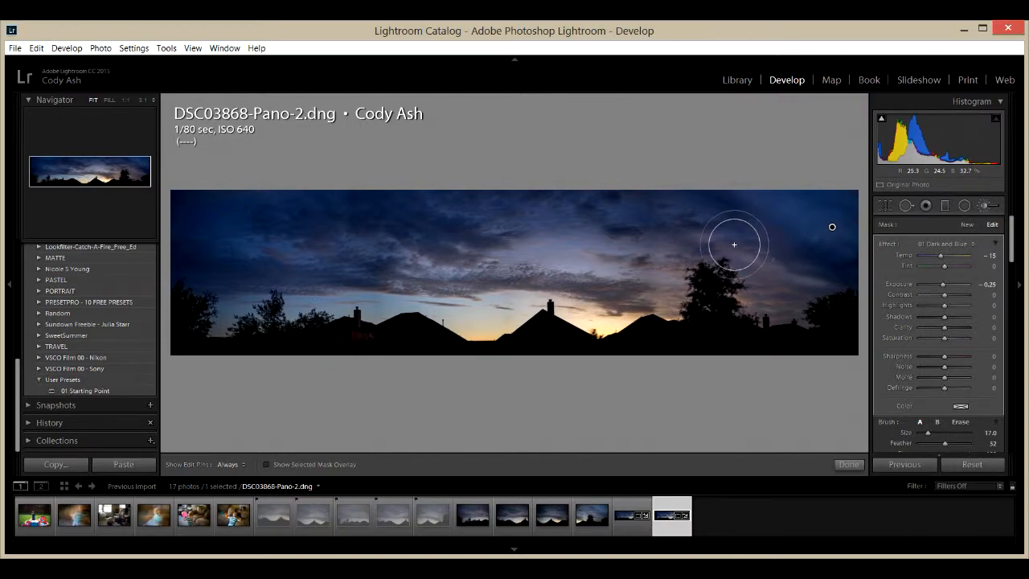
- Start a new brush mask with the 02 Light Glow I effect and paint the bright horizon between the rooftops at size 10
click(950, 248)
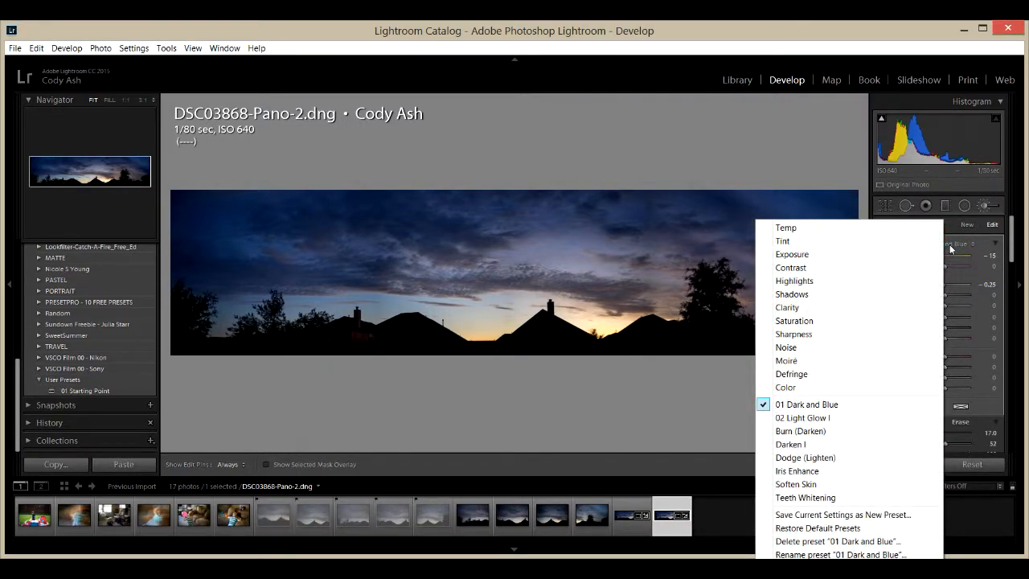
click(967, 226)
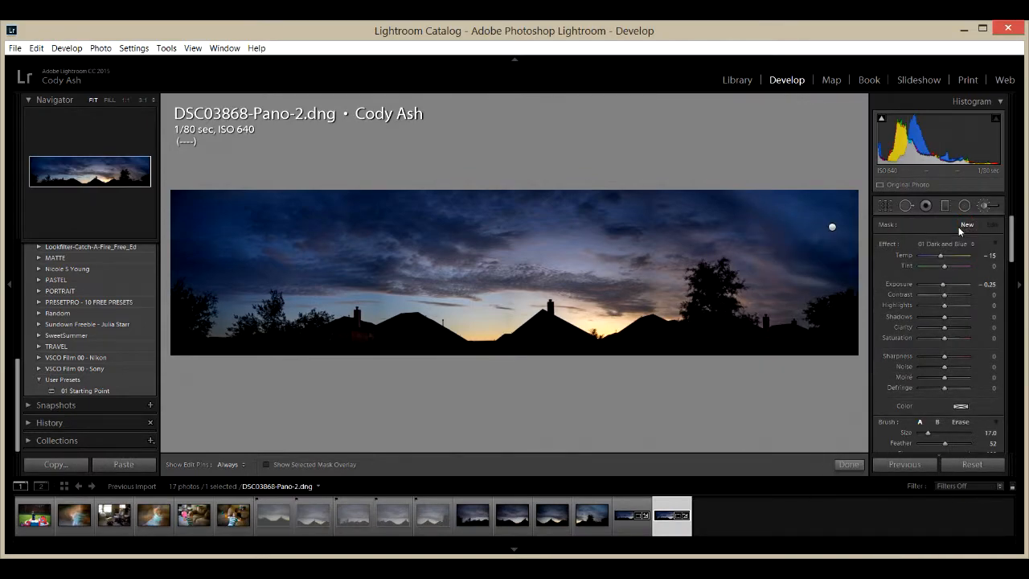
click(945, 246)
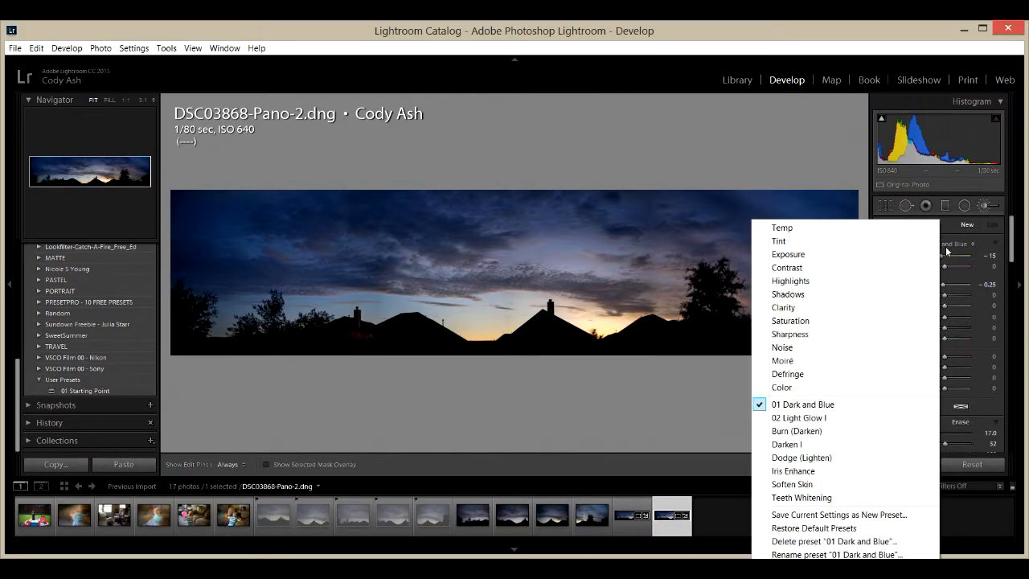
click(829, 418)
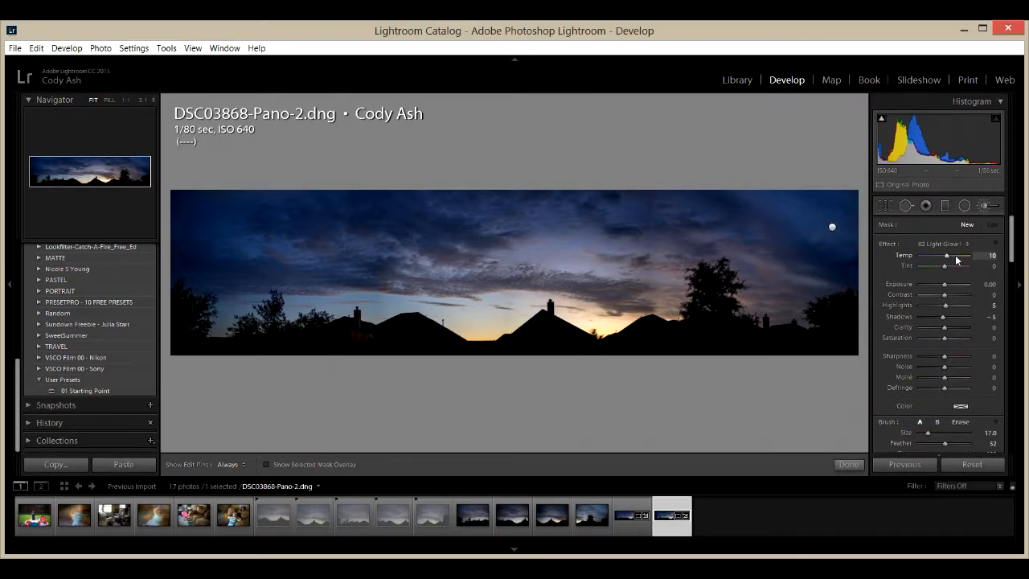
scroll(586, 304, down, 3)
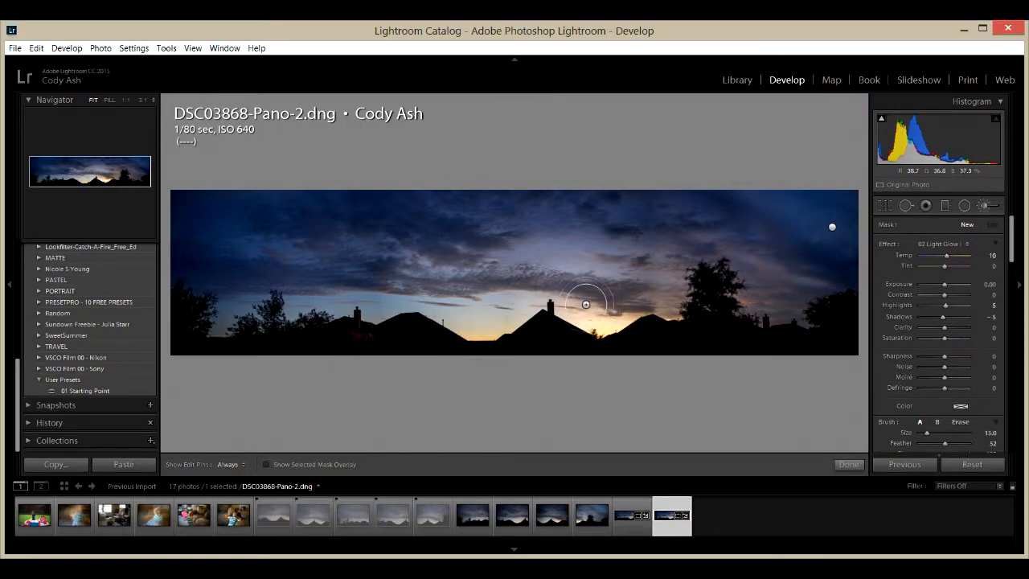
scroll(586, 306, down, 4)
key(h)
mouse_move(499, 326)
mouse_down()
mouse_move(528, 294)
mouse_move(492, 323)
mouse_move(616, 314)
mouse_move(481, 331)
mouse_move(505, 326)
mouse_up()
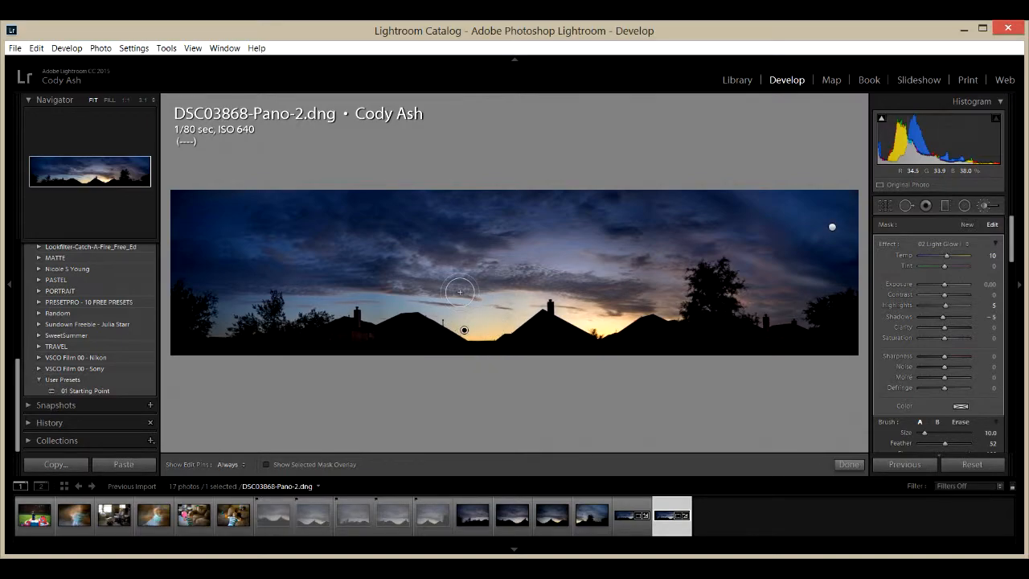
- Compare the edited panorama with its before version, and close the Adjustment Brush
key(backslash)
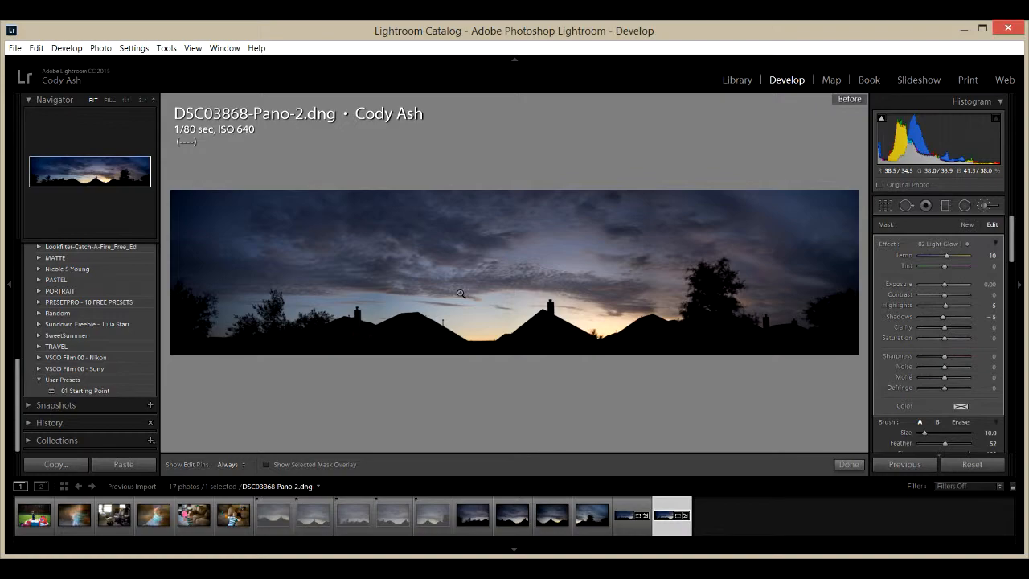
key(backslash)
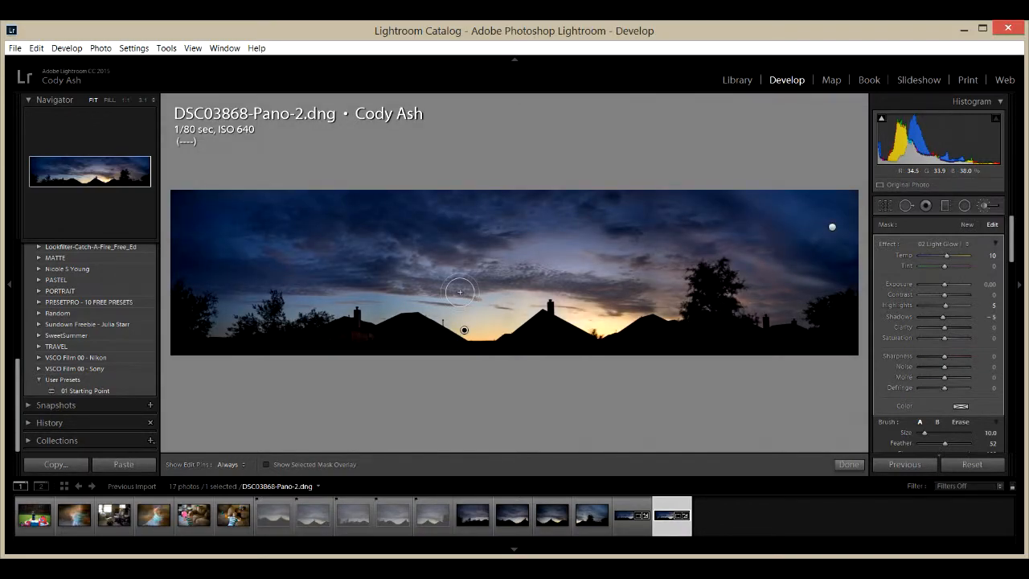
click(968, 225)
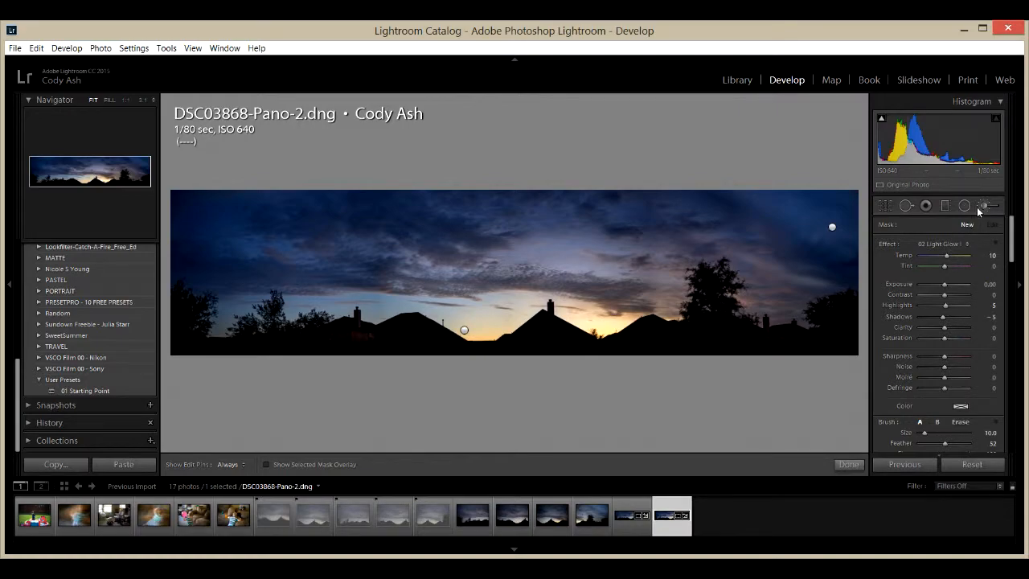
click(983, 205)
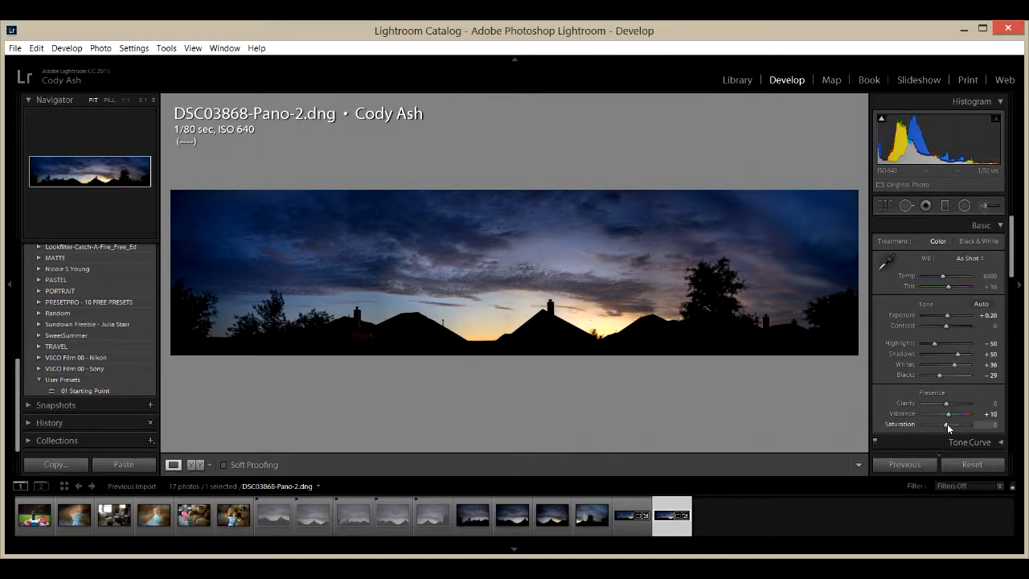
- Try Saturation at +62 and +31 on the whole panorama, and reset it to its default
drag(947, 424, 961, 424)
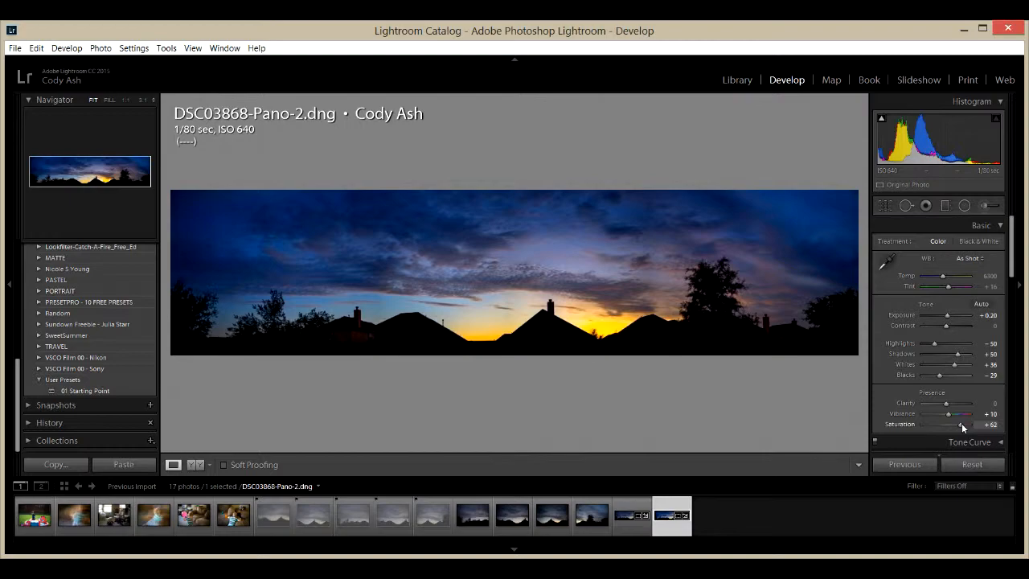
drag(961, 423, 952, 423)
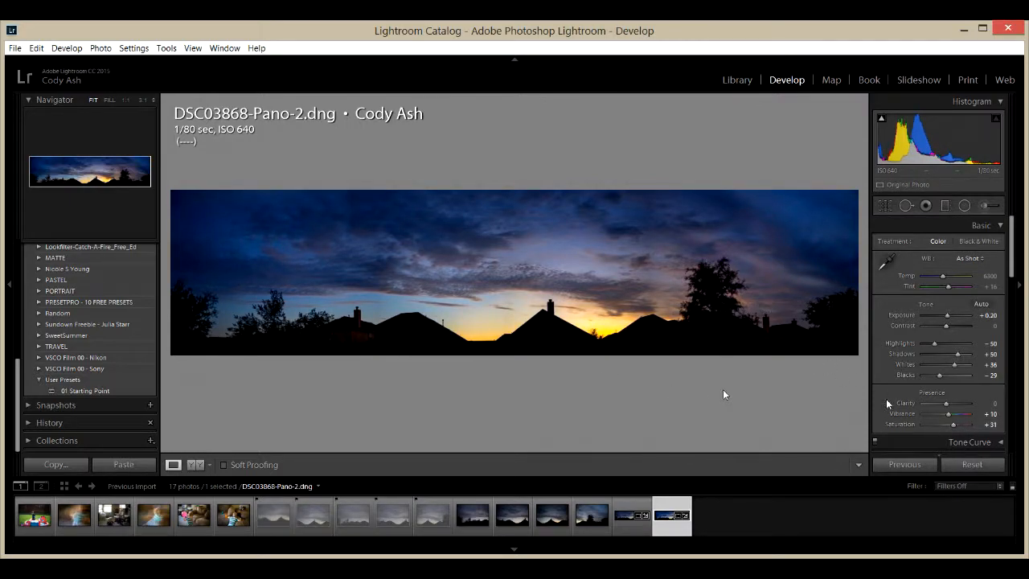
double_click(902, 423)
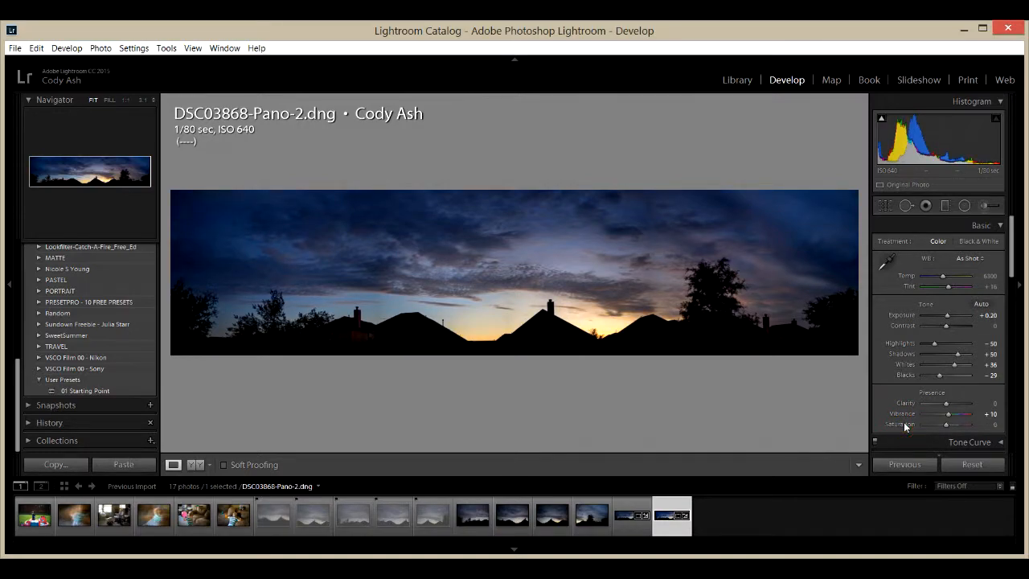